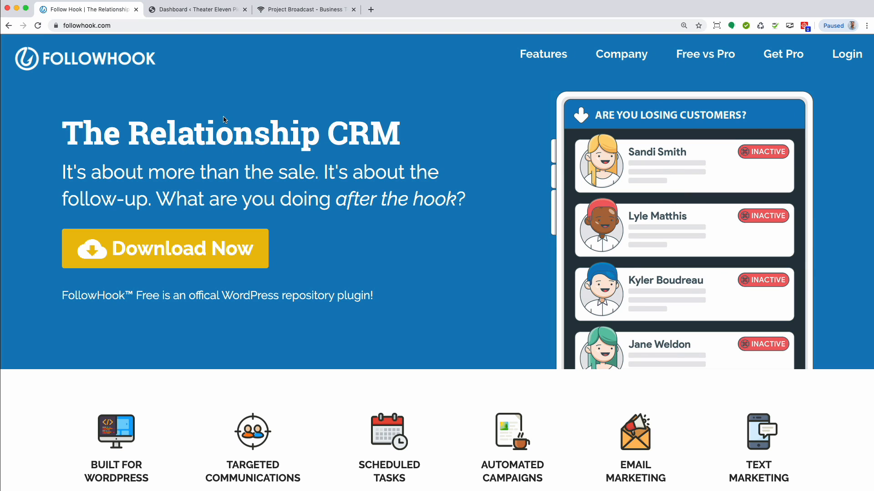
Switch to the WordPress dashboard and open Follow Hook's Project Broadcast settings page
key(ctrl+Tab)
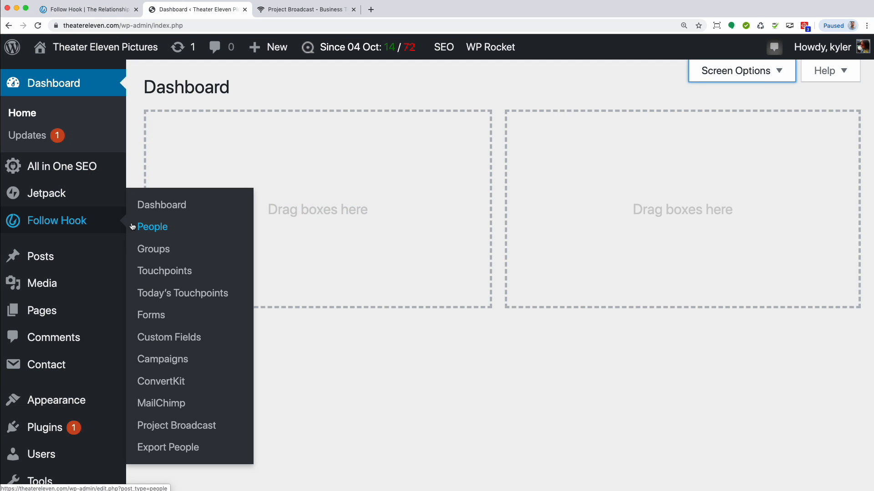
mouse_move(59, 218)
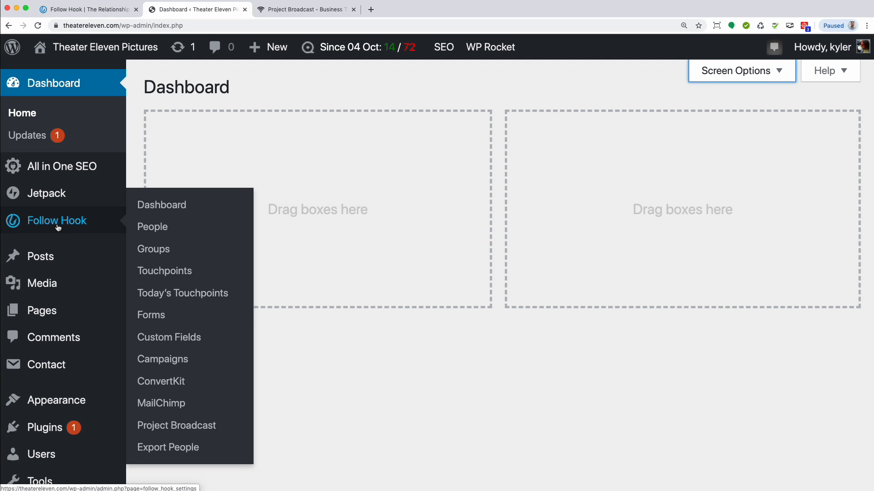
click(184, 427)
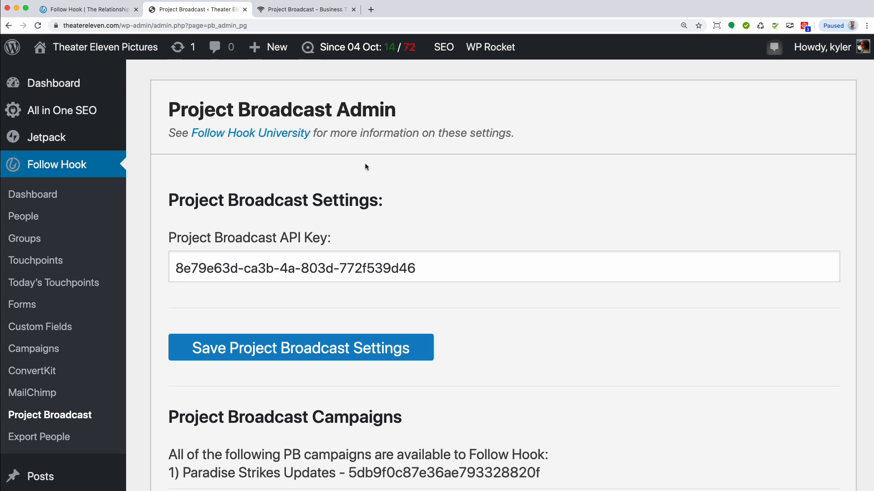
Switch to Project Broadcast and look through its account options for where to get the API key
click(310, 14)
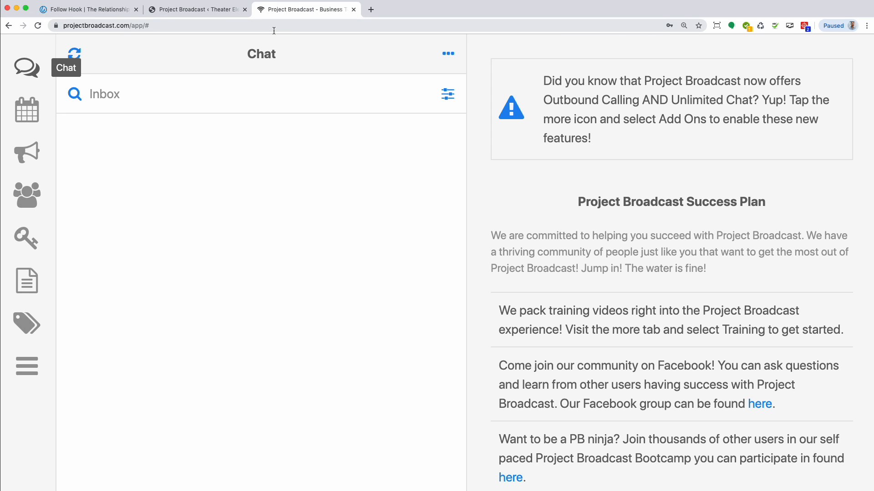
click(35, 374)
scroll(165, 309, down, 1)
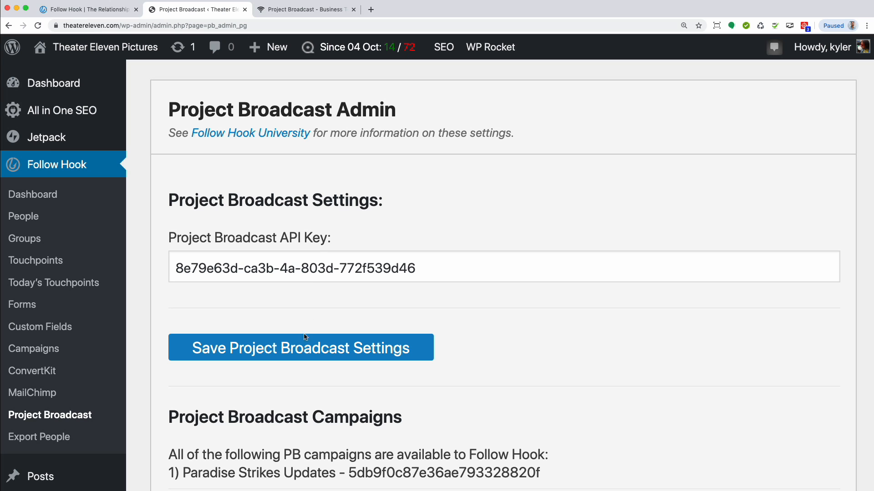
In Follow Hook's Project Broadcast sync options, enable removing people from synced campaigns when they leave a Follow Hook group
scroll(248, 335, down, 6)
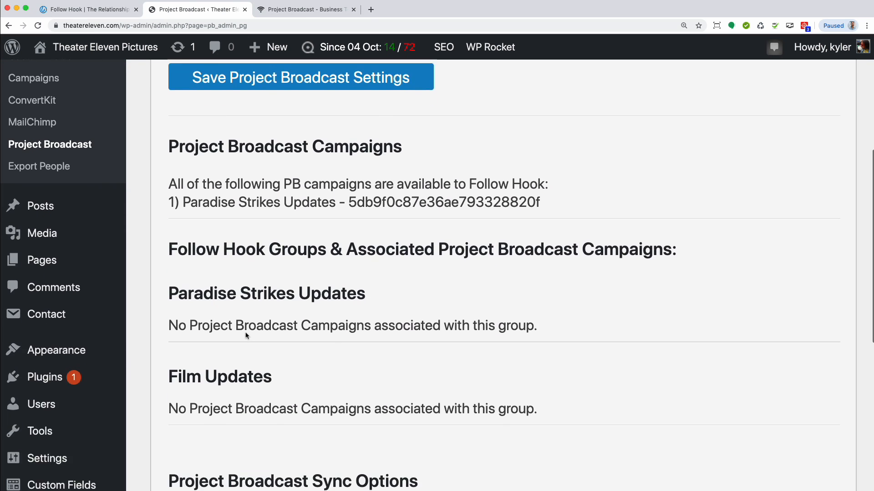
scroll(246, 336, down, 8)
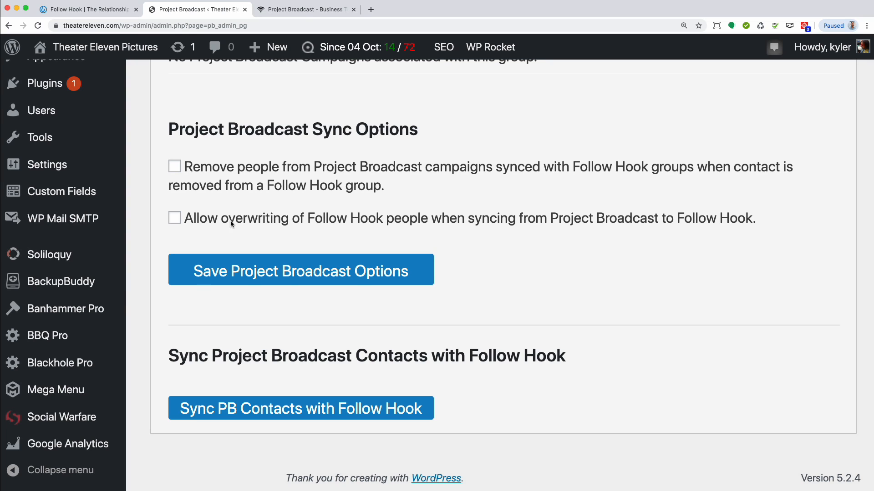
click(177, 168)
click(175, 167)
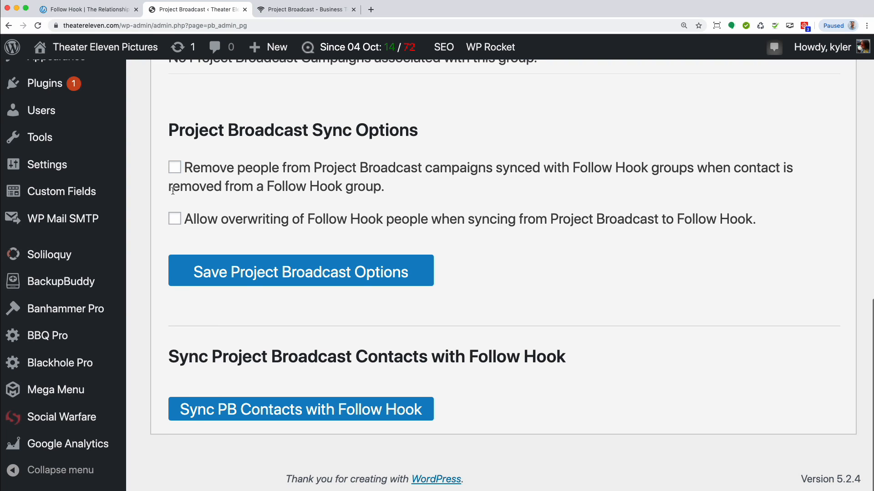
click(175, 167)
Toggle the option allowing overwriting of Follow Hook people when syncing from Project Broadcast on and back off
click(175, 219)
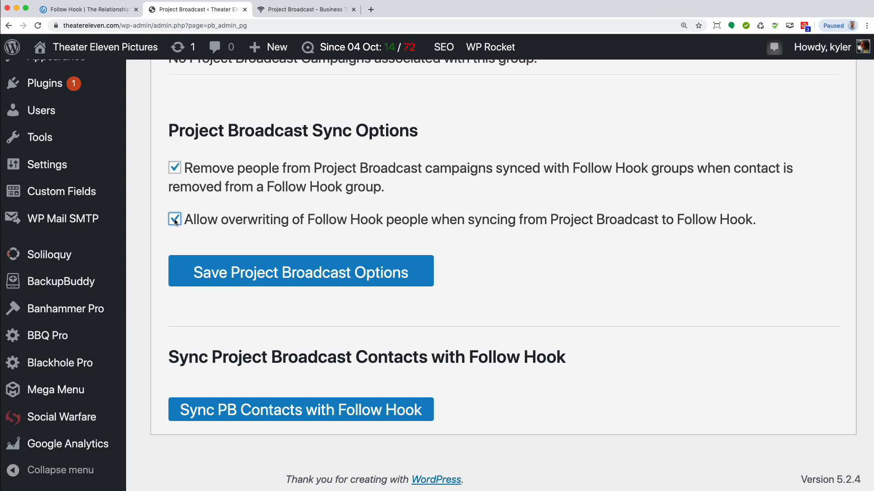
click(174, 220)
click(176, 220)
click(176, 221)
scroll(181, 239, down, 1)
scroll(230, 359, down, 1)
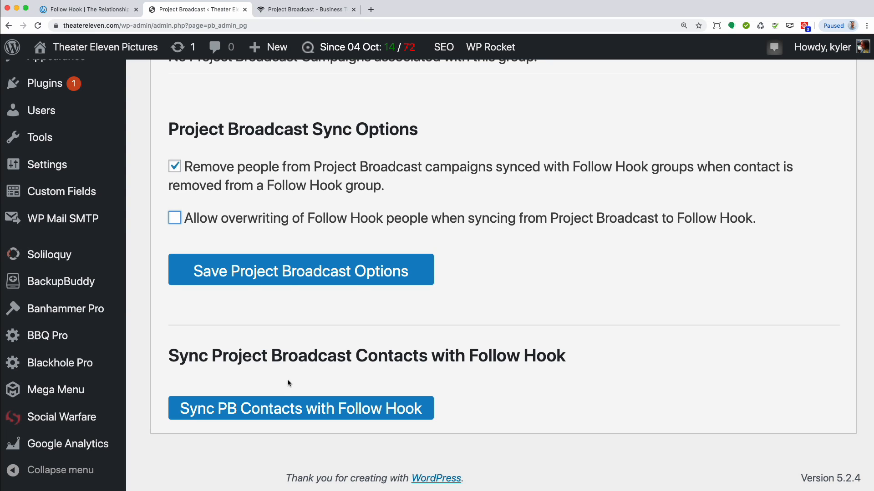
Open the Follow Hook groups list and switch to Project Broadcast to view its Paradise Strikes Updates campaign
scroll(211, 378, up, 15)
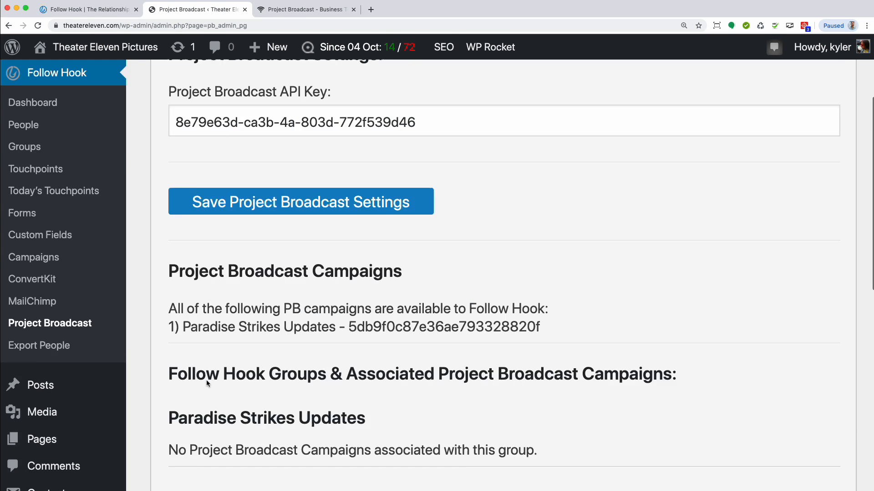
click(34, 237)
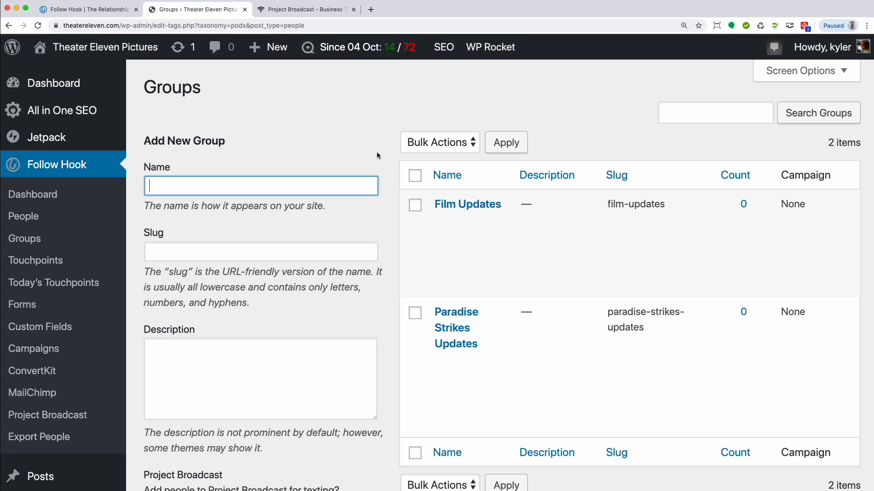
click(305, 9)
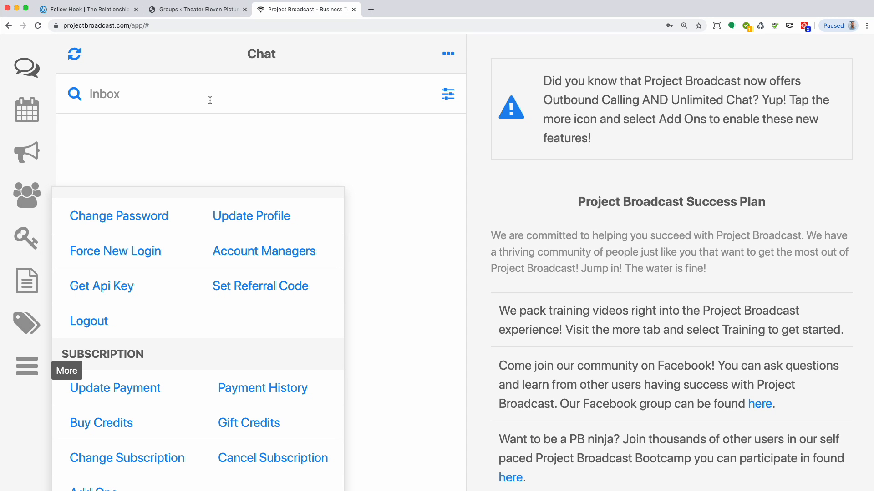
click(174, 139)
click(36, 152)
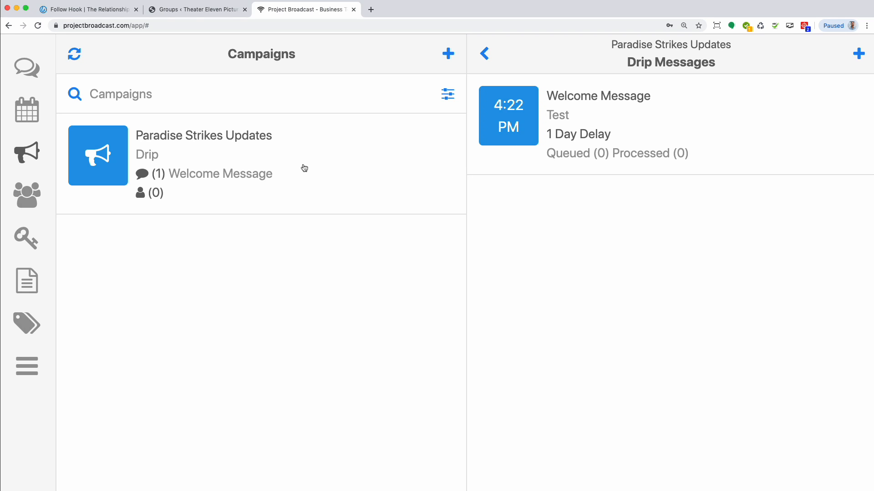
Back in WordPress, set the Paradise Strikes Updates group to add people to the Project Broadcast campaign Paradise Strikes Updates, and save the group
click(188, 14)
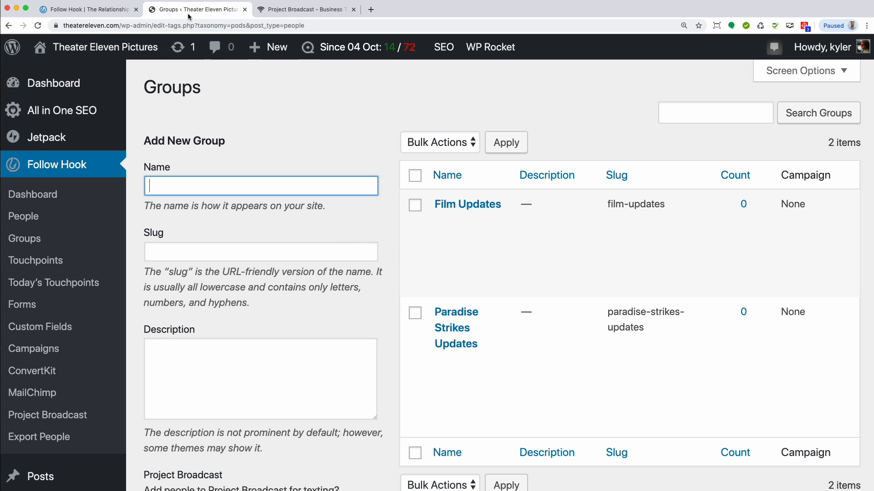
mouse_move(422, 398)
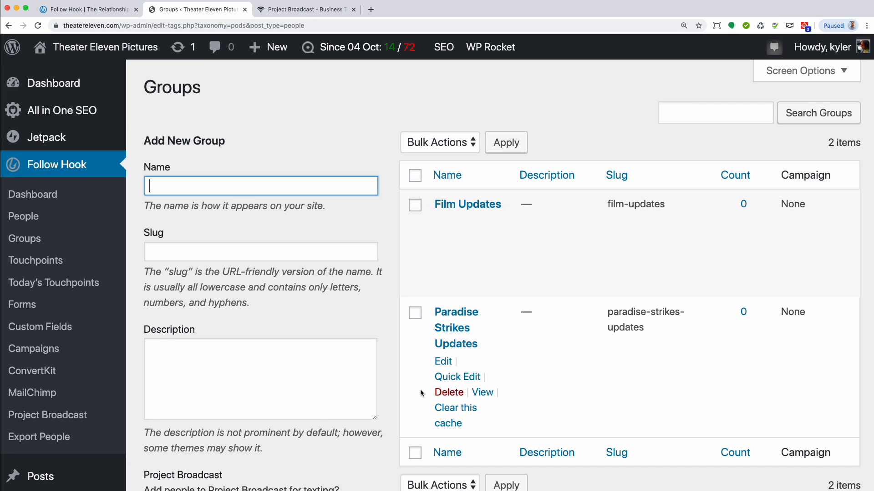
click(441, 361)
scroll(244, 169, down, 10)
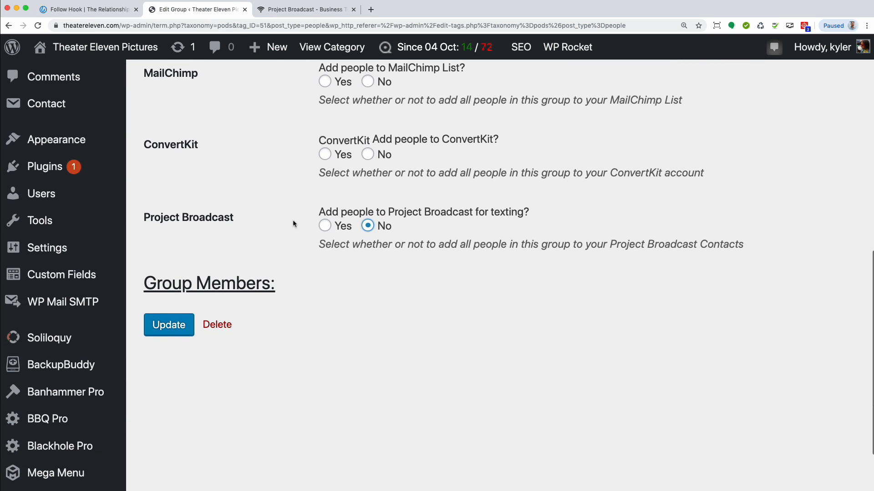
click(325, 226)
key(Tab)
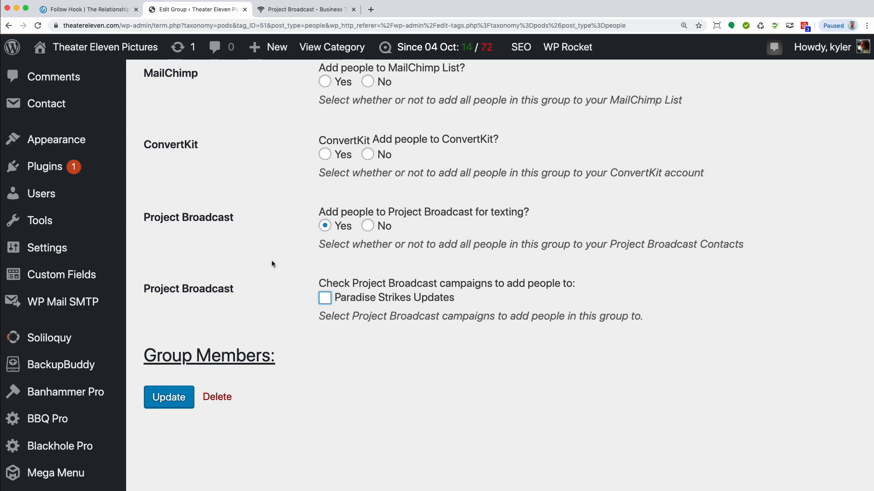
click(321, 298)
click(169, 404)
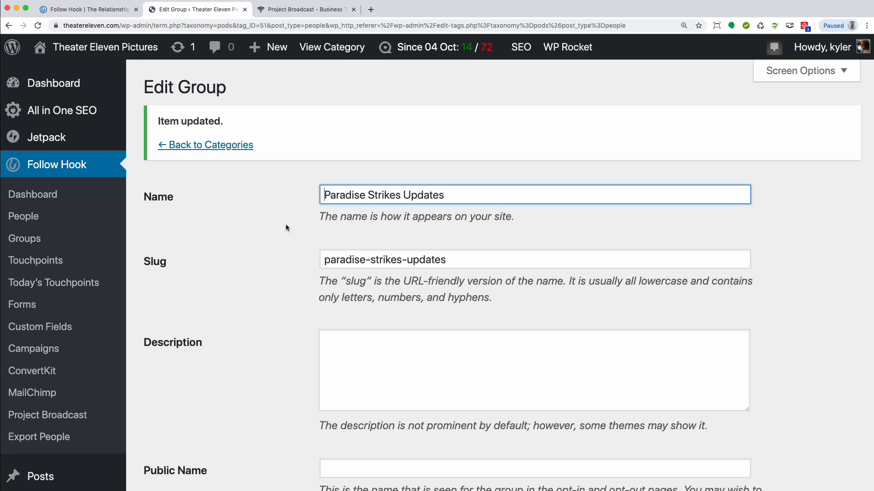
Compare the campaign in Project Broadcast with the Paradise Strikes Updates group's saved texting settings in WordPress
click(311, 10)
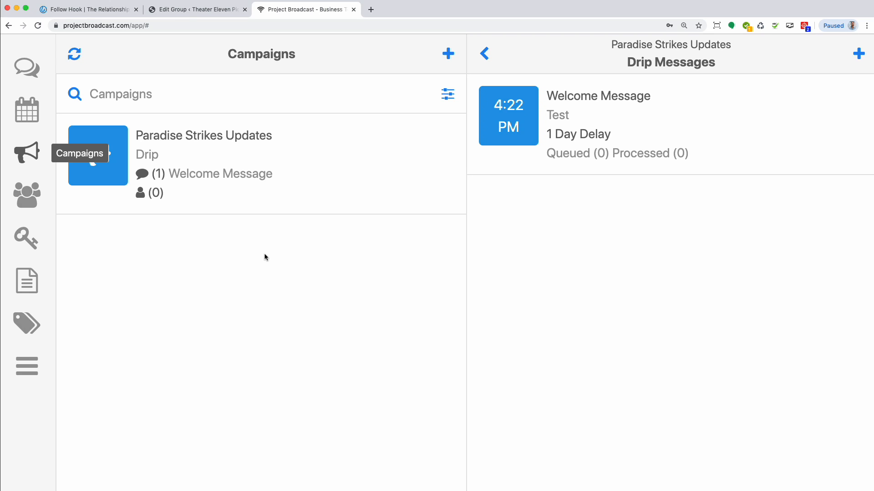
click(204, 10)
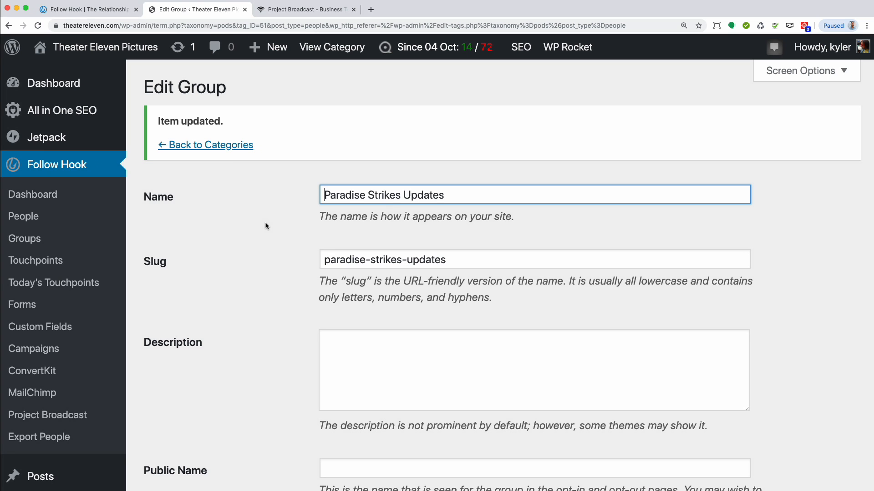
scroll(266, 226, down, 15)
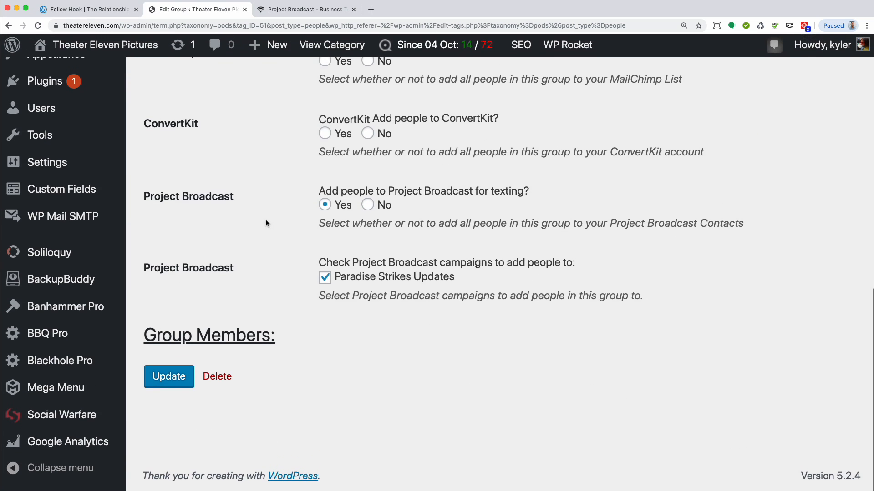
scroll(266, 222, up, 15)
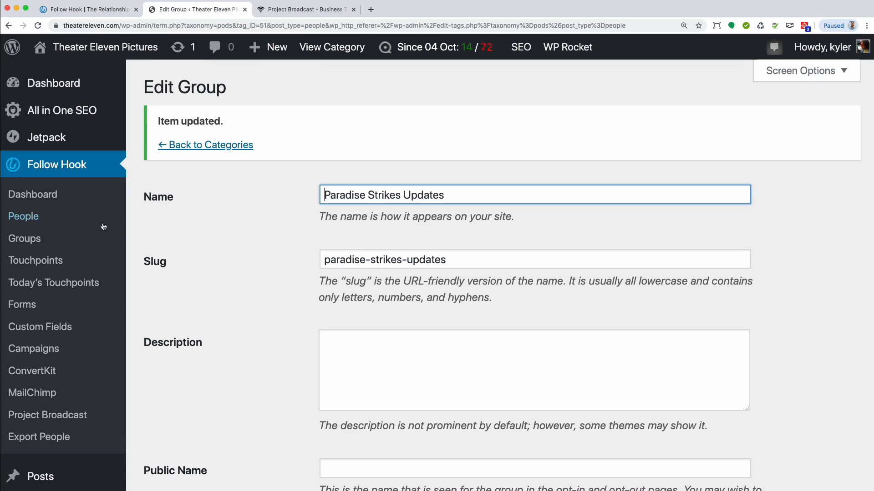
In Follow Hook's People list, edit the listed person's record to add them to the Paradise Strikes Updates group, and update it
click(24, 218)
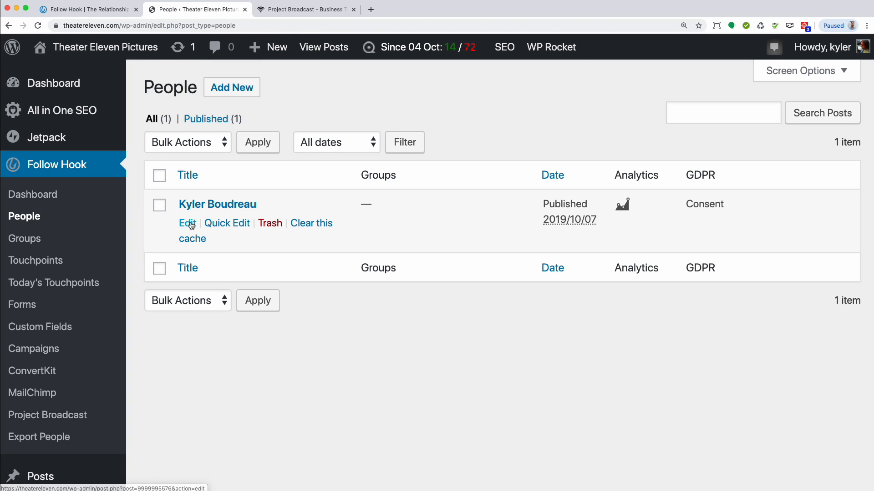
click(191, 226)
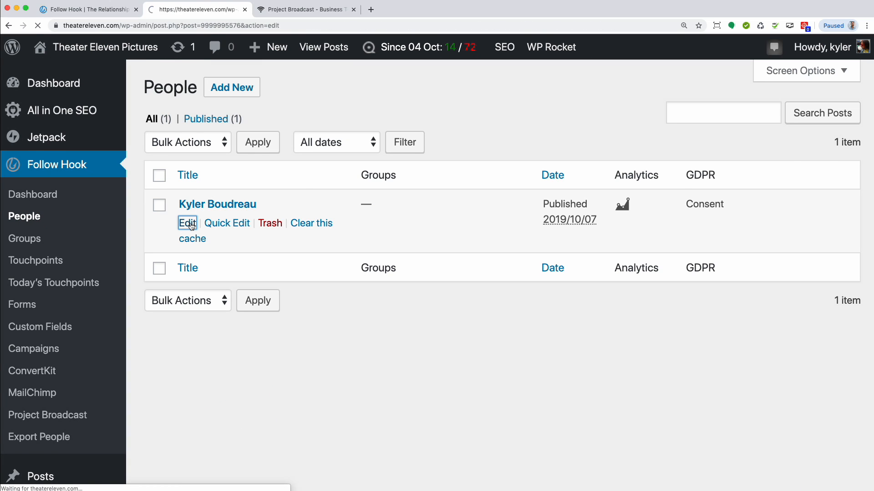
scroll(392, 319, down, 5)
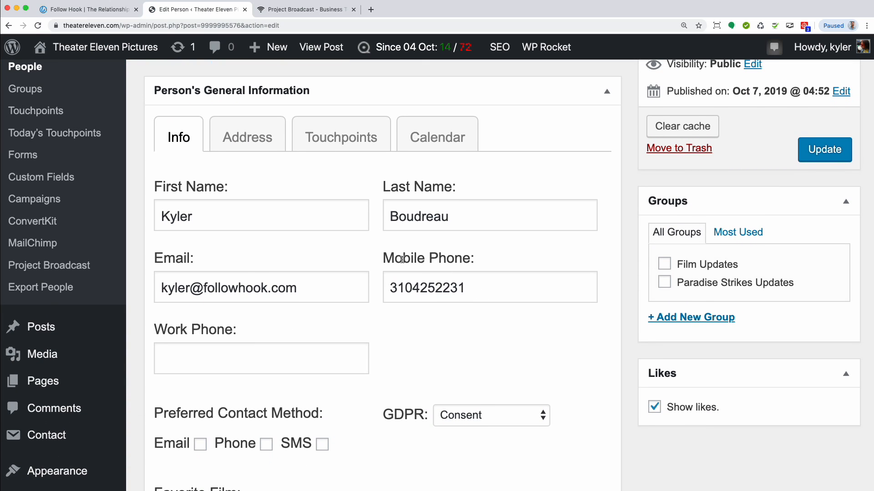
drag(385, 259, 473, 258)
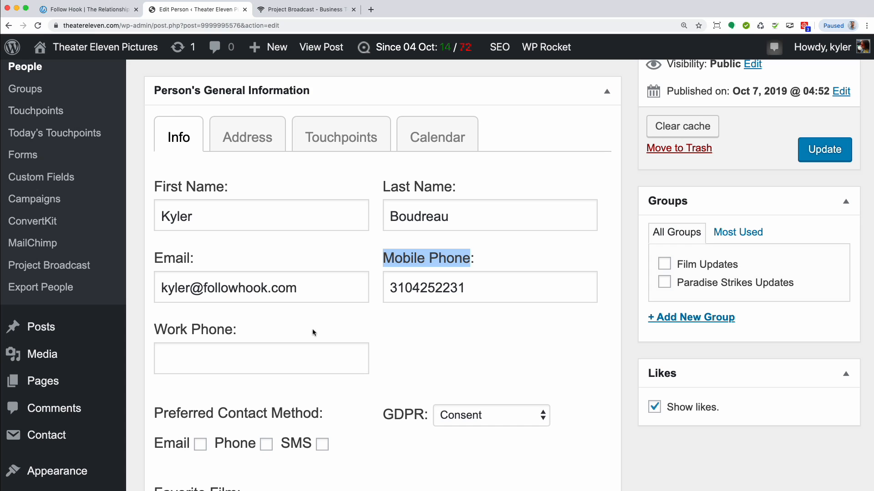
click(213, 352)
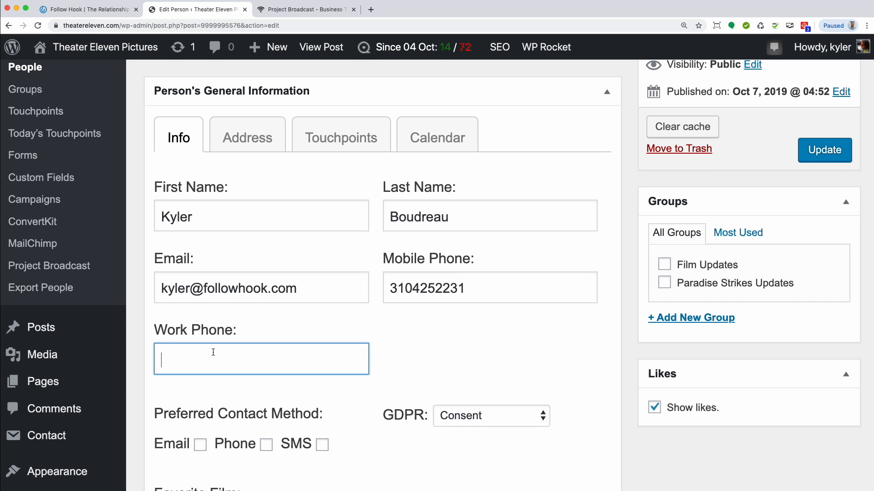
double_click(401, 290)
click(445, 360)
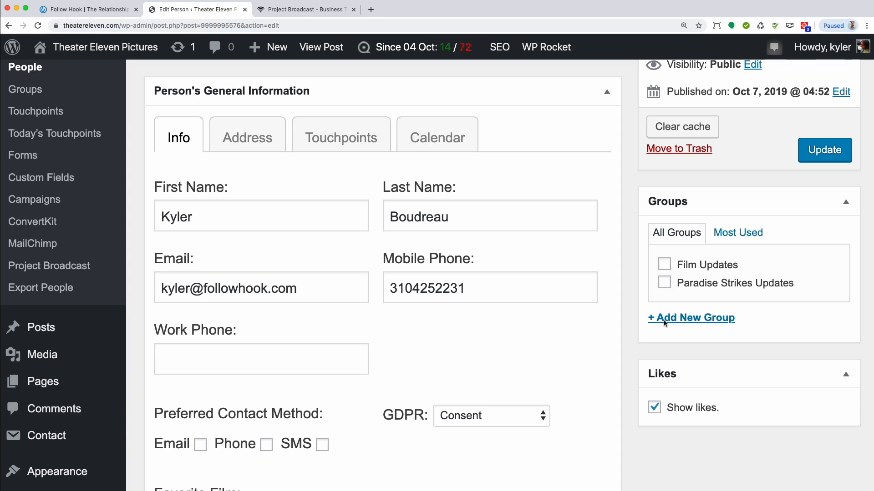
click(666, 283)
click(803, 156)
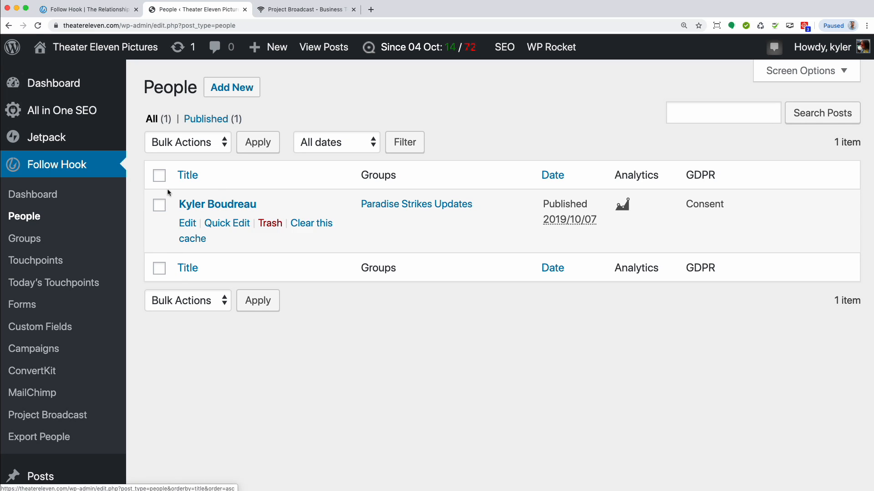
Select all people in the list and open them for bulk editing
click(159, 176)
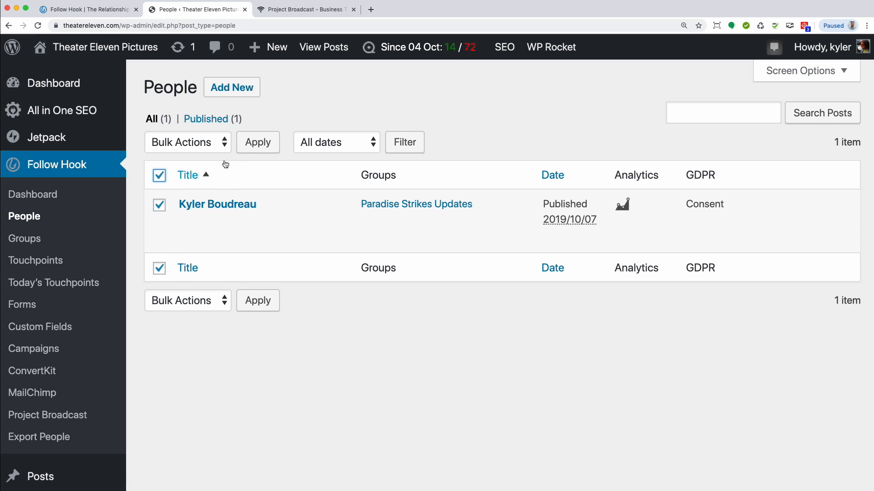
click(222, 145)
click(183, 159)
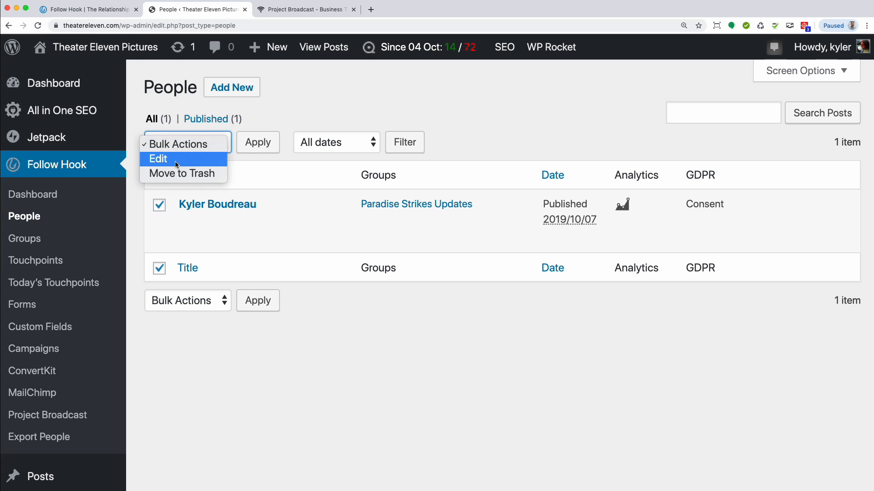
click(254, 143)
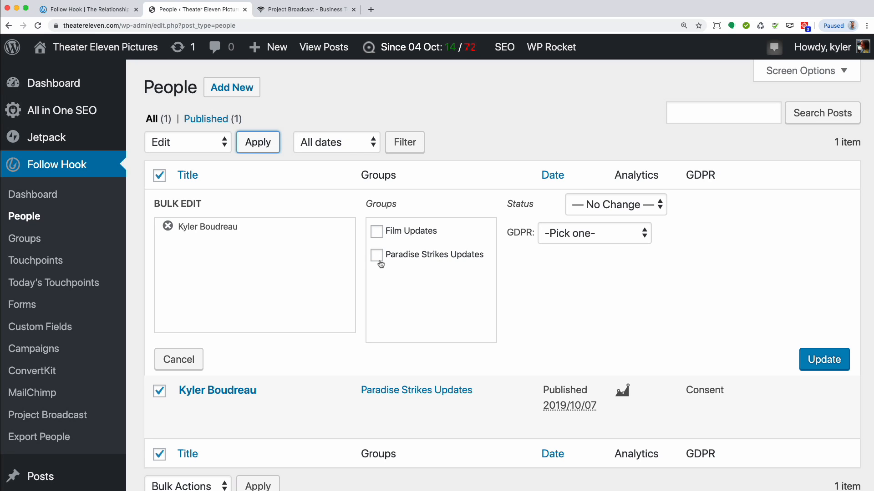
Reload Project Broadcast, check the Paradise Strikes Updates campaign's contacts, and return to the WordPress People list
click(307, 10)
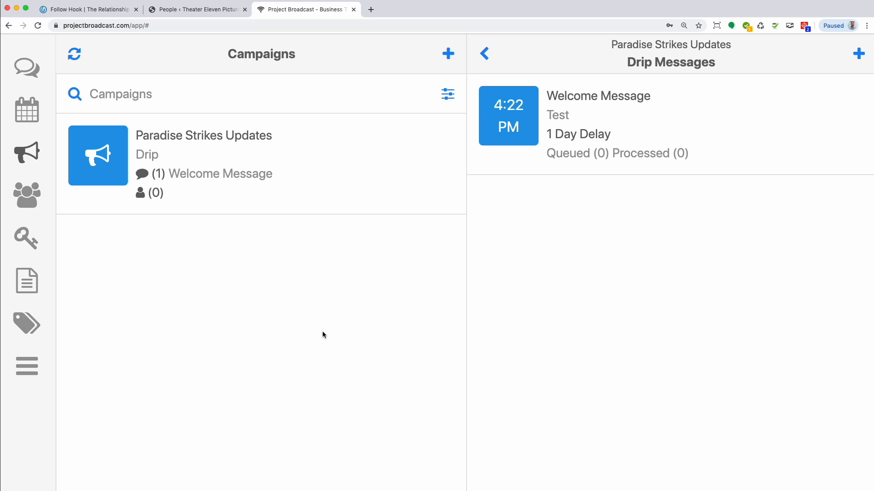
key(super+r)
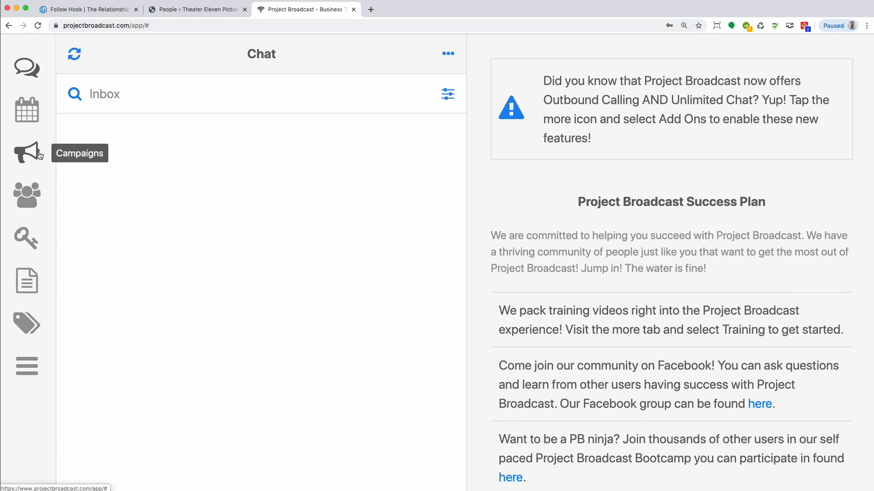
click(40, 155)
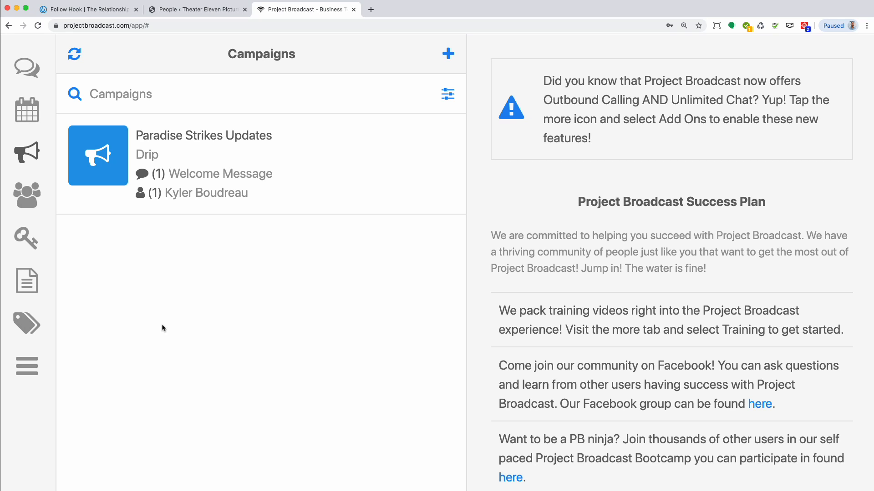
key(ctrl+shift+Tab)
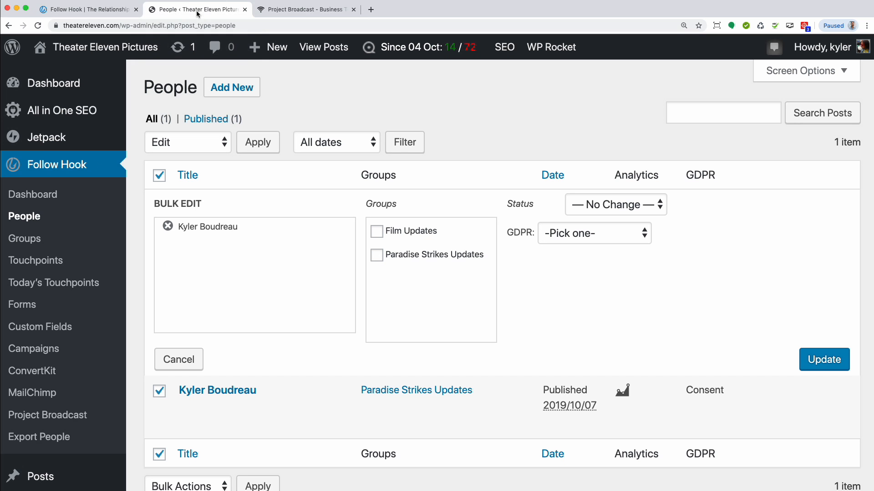